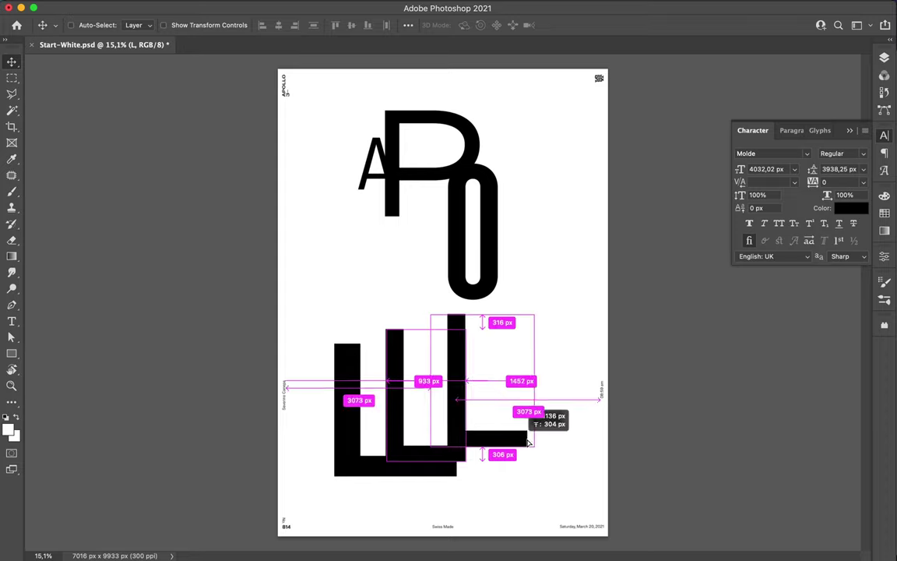
Step: Rearrange the APOLLO letters, moving the O and L and scaling the group to 125%
drag(477, 353, 545, 415)
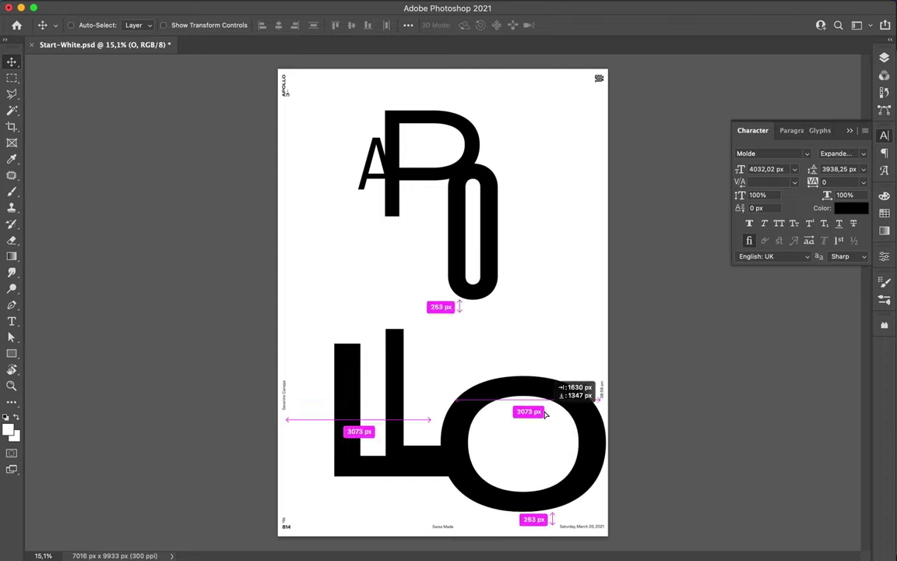
drag(421, 395, 326, 329)
mouse_move(362, 217)
mouse_down()
mouse_move(440, 197)
mouse_move(525, 232)
mouse_up()
drag(468, 203, 400, 196)
Step: Set the A and O letters to Molde Expanded and nudge the widened O into place
click(841, 154)
click(791, 477)
click(841, 153)
click(816, 176)
click(841, 153)
mouse_move(476, 335)
mouse_down()
mouse_move(488, 354)
mouse_move(487, 344)
mouse_up()
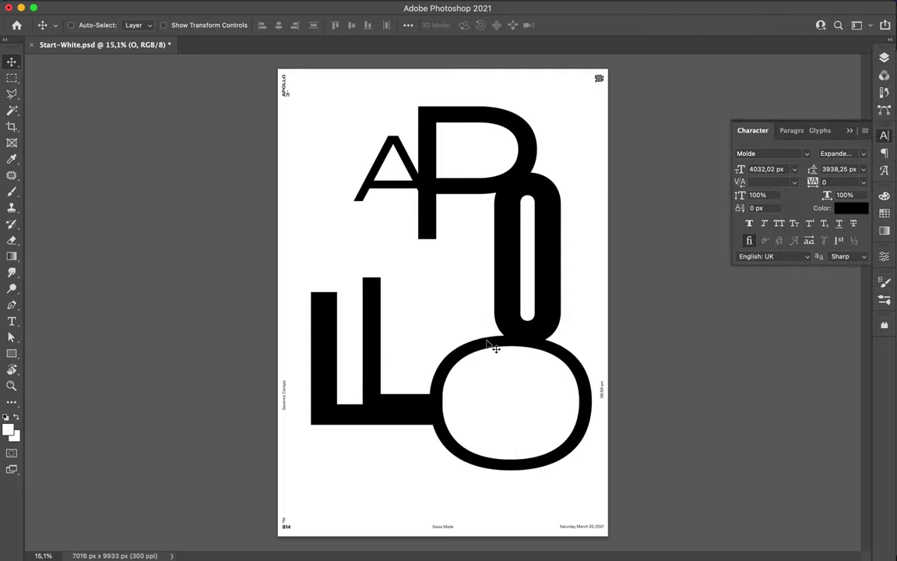
Step: Make one L Molde Regular Italic, enlarge it with Free Transform, and add a new layer
click(371, 312)
click(840, 153)
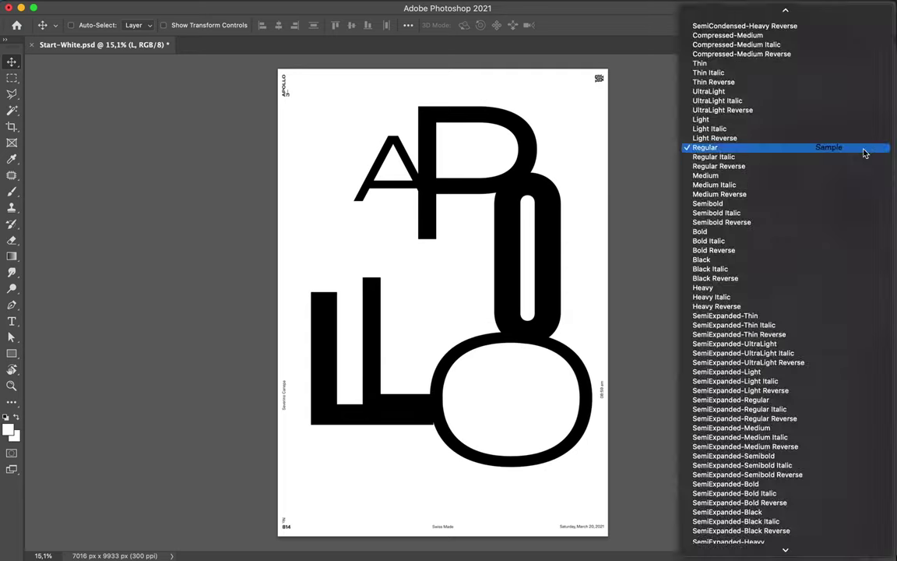
click(857, 153)
click(841, 153)
click(383, 298)
key(ctrl+t)
drag(460, 226, 460, 211)
key(Return)
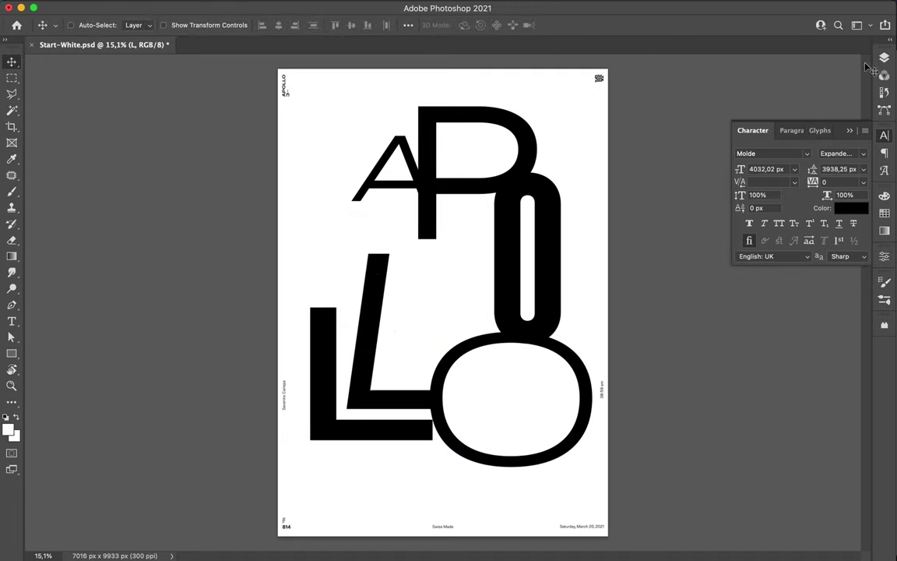
click(884, 58)
click(833, 534)
Step: Paint a dry-brush stroke and place it along the A's left leg
key(b)
right_click(360, 116)
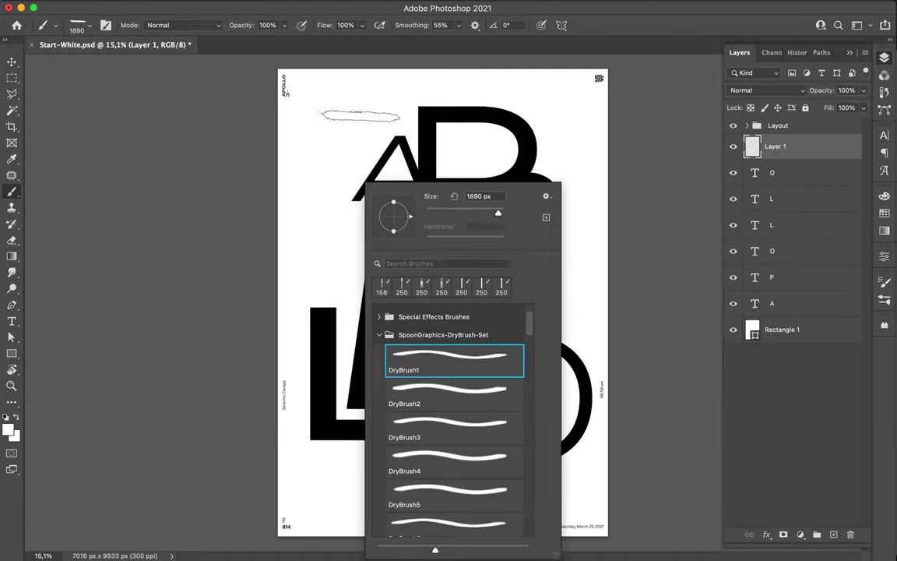
key(Return)
scroll(394, 153, up, 5)
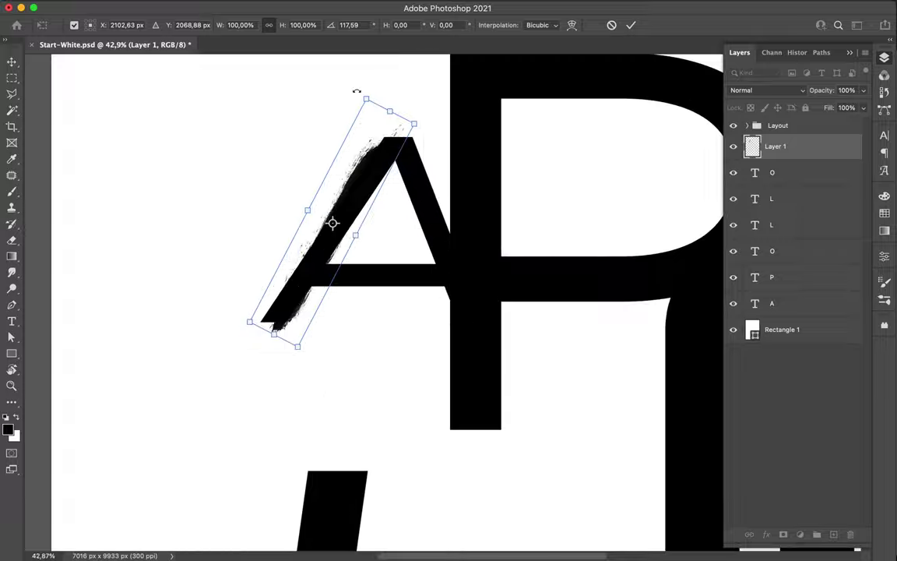
mouse_move(365, 165)
mouse_down()
mouse_move(371, 160)
mouse_move(387, 474)
mouse_up()
key(Return)
key(ctrl+t)
key(Return)
Step: Paint more dry-brush strokes, setting one beside the O and rotating one upright onto the P stem
scroll(395, 461, up, 2)
scroll(470, 298, down, 5)
key(b)
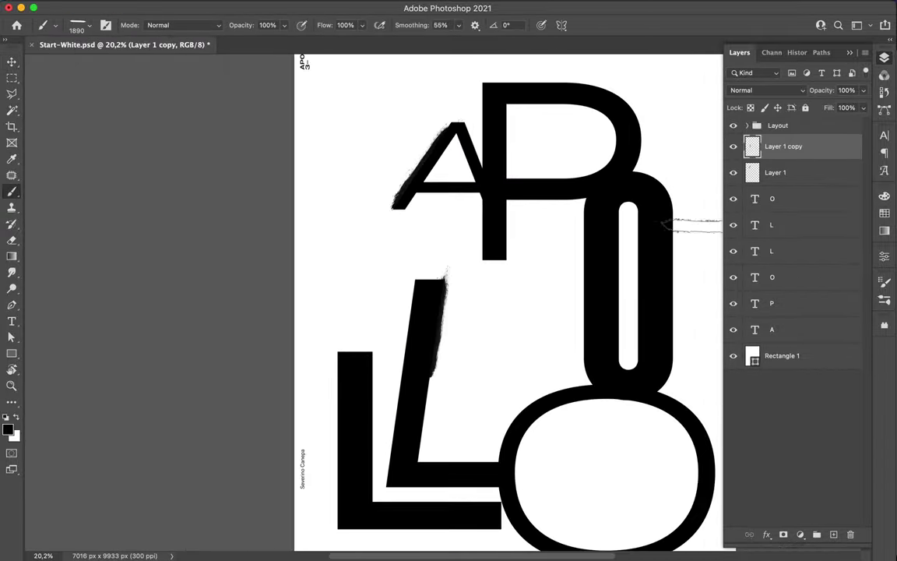
click(530, 292)
key(ctrl+t)
mouse_move(529, 292)
mouse_down()
mouse_move(410, 240)
mouse_move(583, 251)
mouse_up()
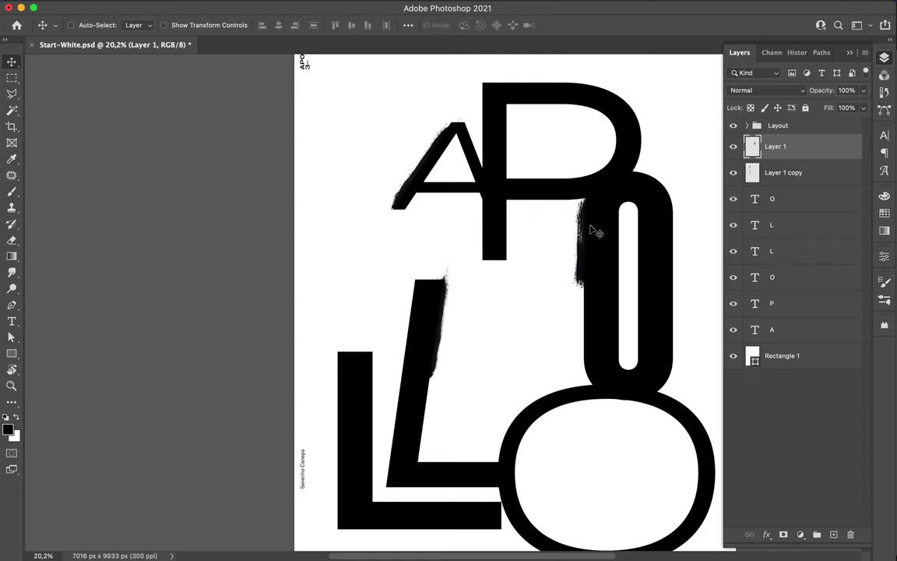
key(ctrl+t)
key(Return)
right_click(491, 310)
key(b)
mouse_move(452, 327)
mouse_down()
mouse_move(522, 327)
mouse_move(511, 132)
mouse_move(653, 230)
mouse_up()
key(ctrl+t)
key(Return)
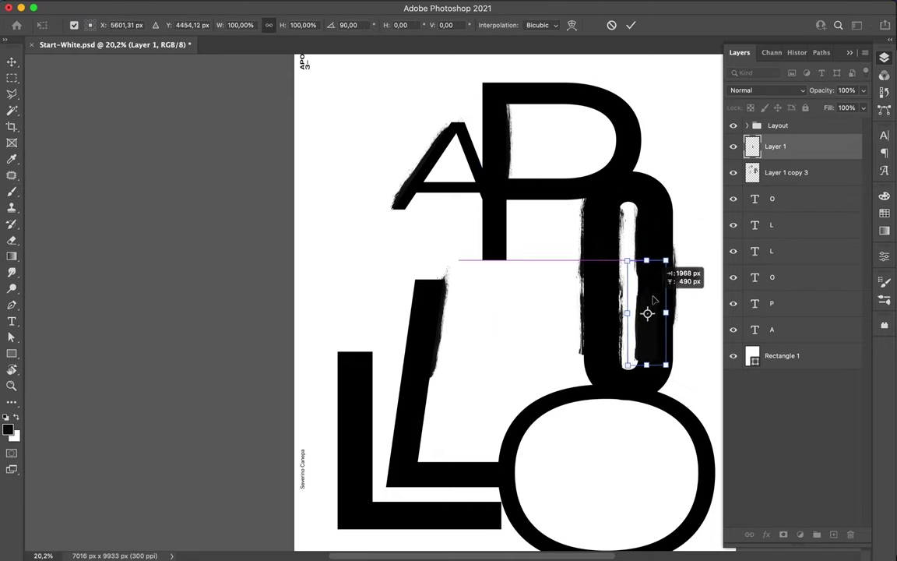
Step: Position copied strokes on the P, L and O stems, undoing a stray brush dash
drag(662, 218, 510, 224)
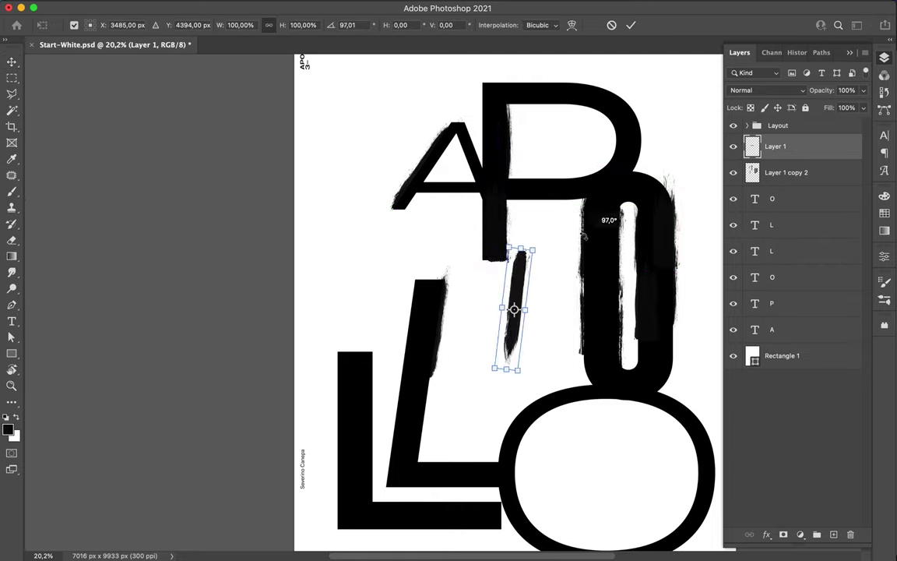
drag(582, 234, 431, 398)
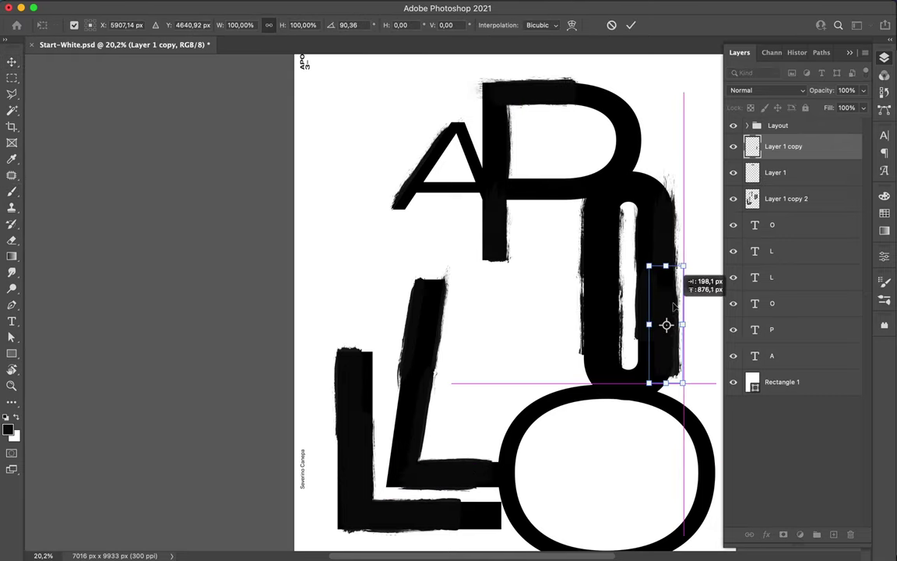
key(Return)
drag(408, 390, 406, 390)
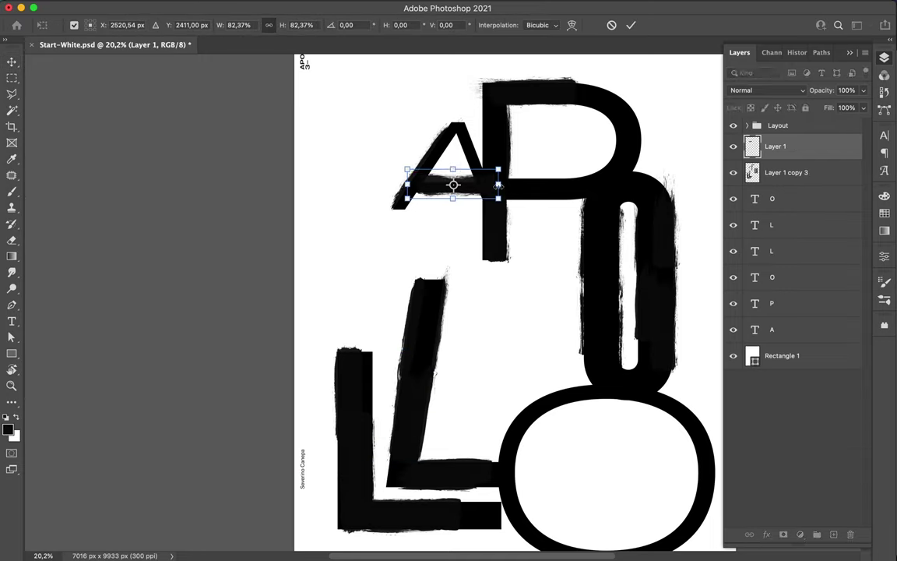
key(ctrl+z)
key(v)
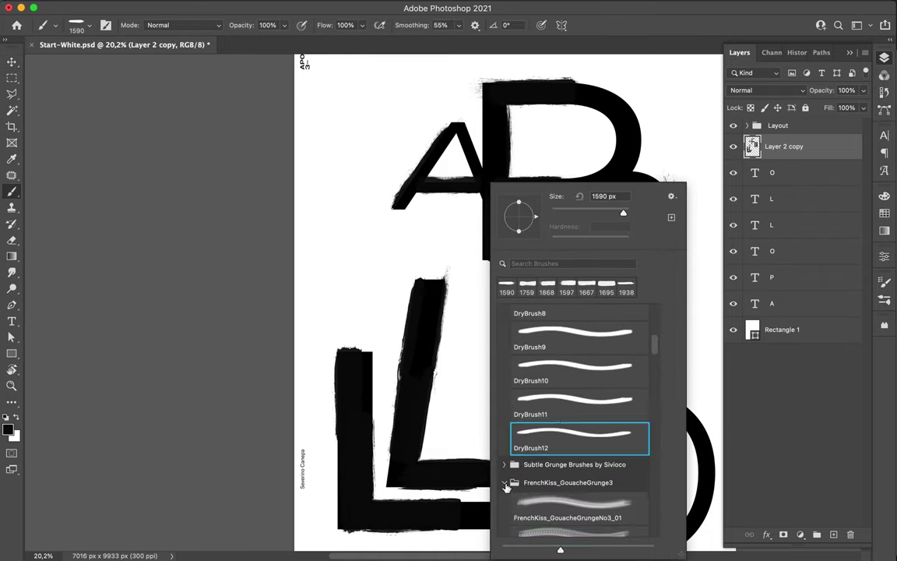
Step: Place a grunge texture over the left L and a copy rotated about -19° over the A and P
drag(540, 364, 447, 434)
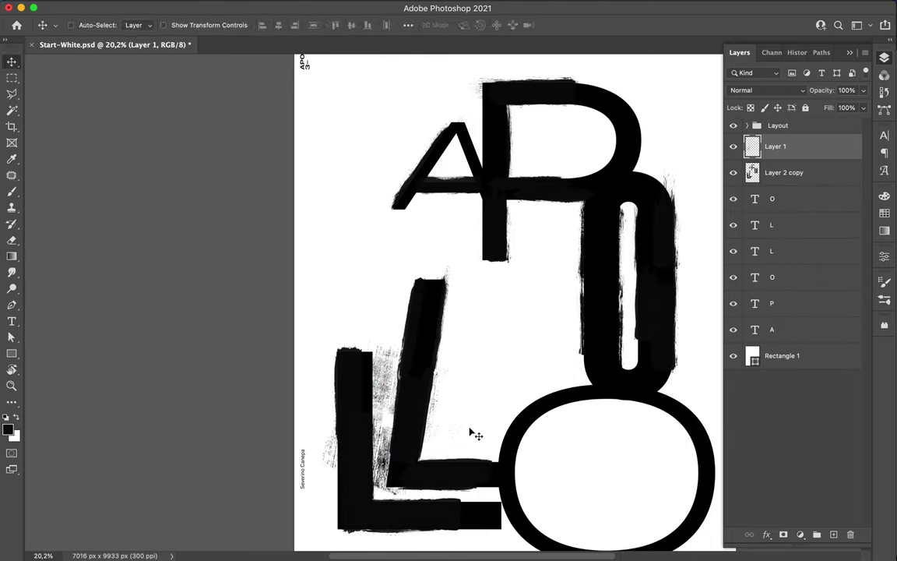
key(ctrl+j)
key(v)
drag(416, 335, 514, 98)
key(ctrl+t)
drag(439, 93, 426, 113)
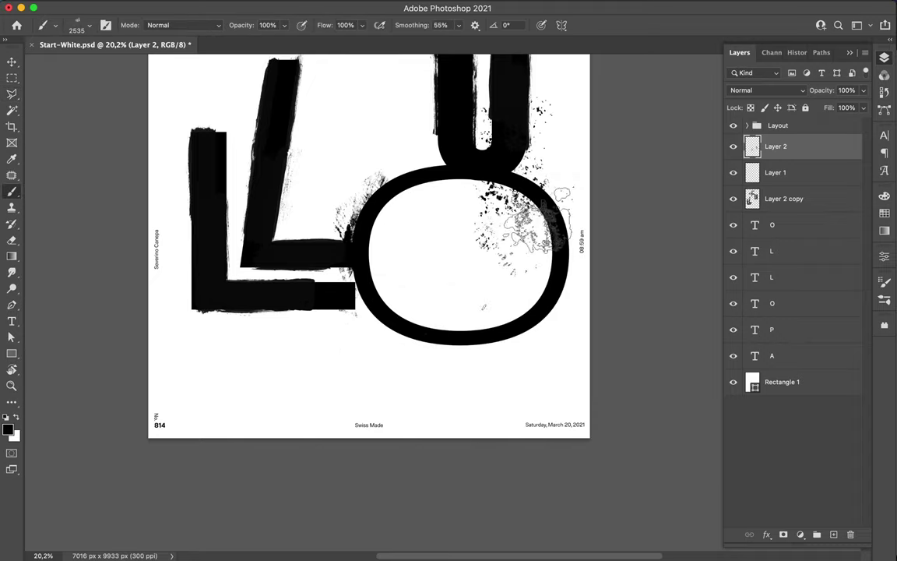
Step: Pick splatter brush number 6 for the ink splatters around the lower O
click(546, 442)
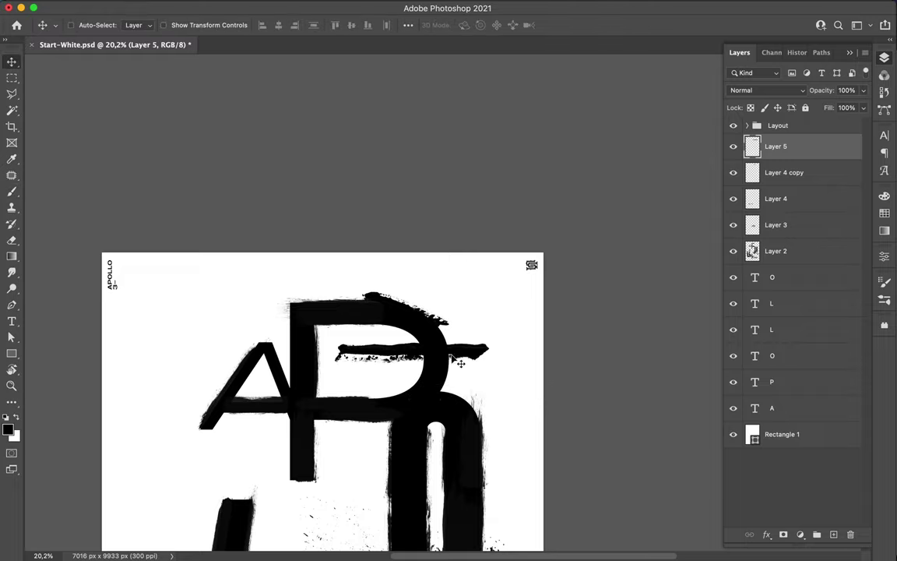
Step: Put the brush stroke layer into Warp mode through Free Transform
key(ctrl+t)
right_click(453, 368)
click(467, 420)
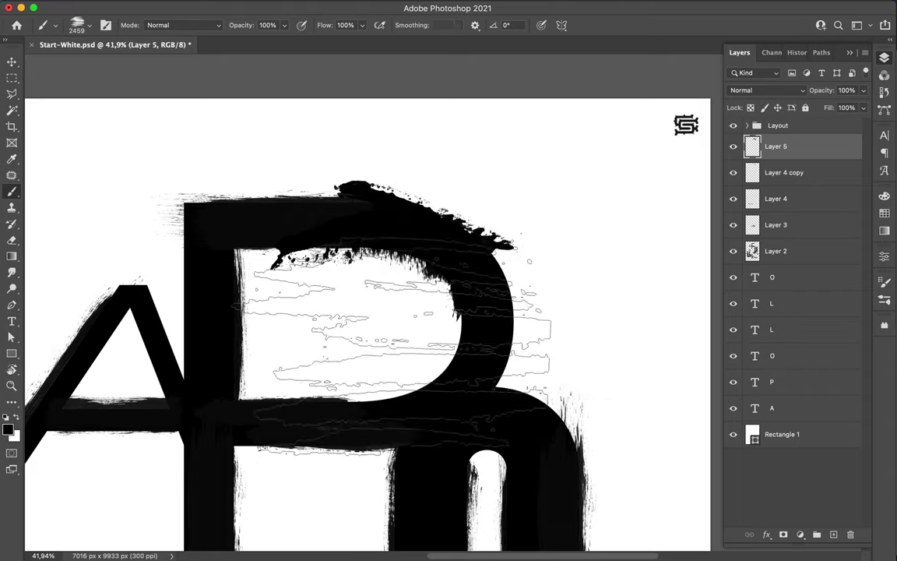
Step: Choose grunge brush presets, including a narrow tip set to size 2000
right_click(396, 323)
double_click(452, 362)
right_click(288, 327)
double_click(371, 357)
right_click(157, 159)
double_click(234, 257)
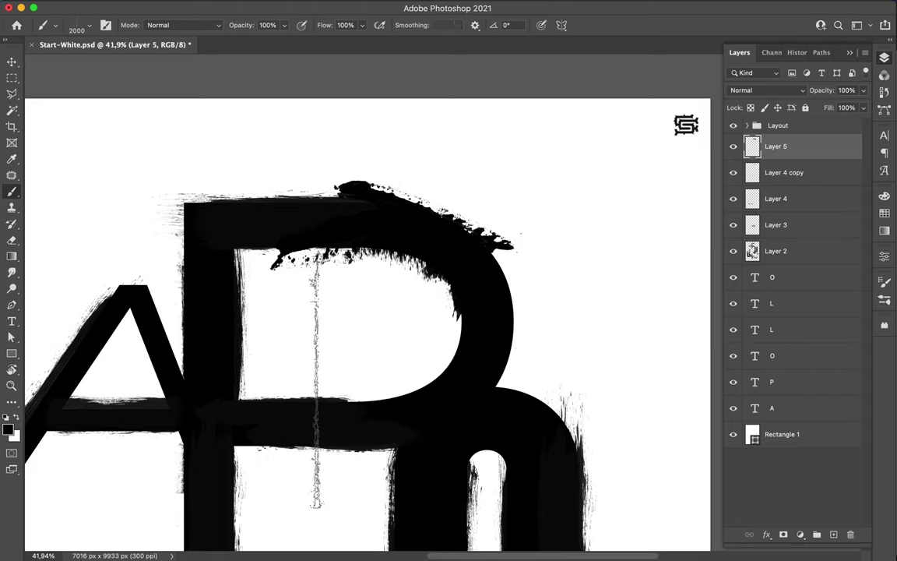
scroll(354, 234, down, 5)
right_click(354, 182)
scroll(431, 389, down, 5)
scroll(431, 436, down, 5)
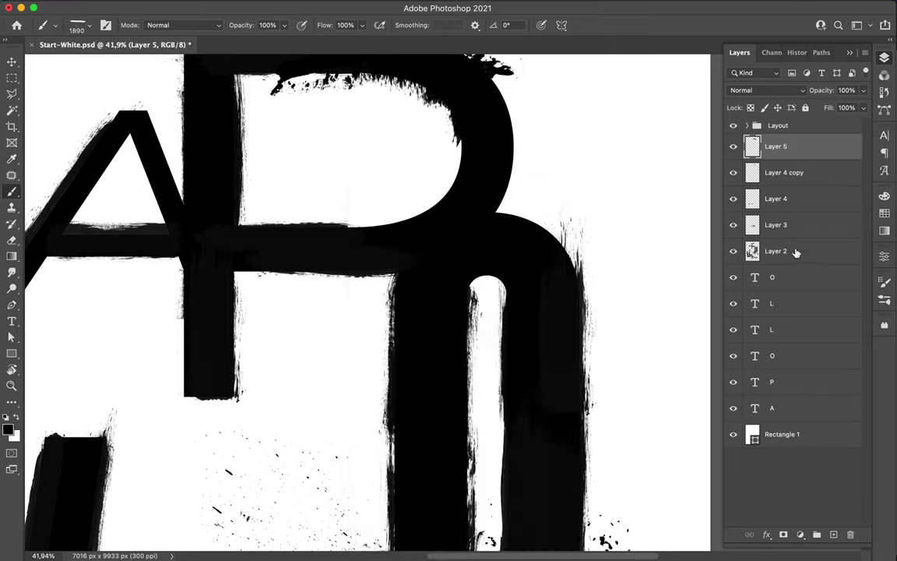
Step: Warp the top stroke to follow the P's curve and move it into place
key(ctrl+t)
right_click(515, 210)
click(527, 309)
drag(538, 199, 457, 147)
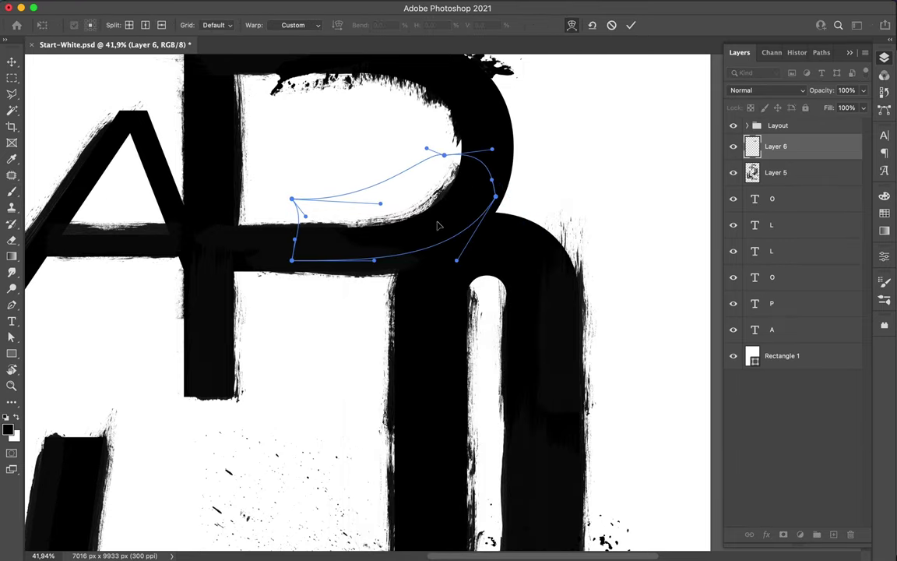
key(Return)
drag(438, 225, 458, 222)
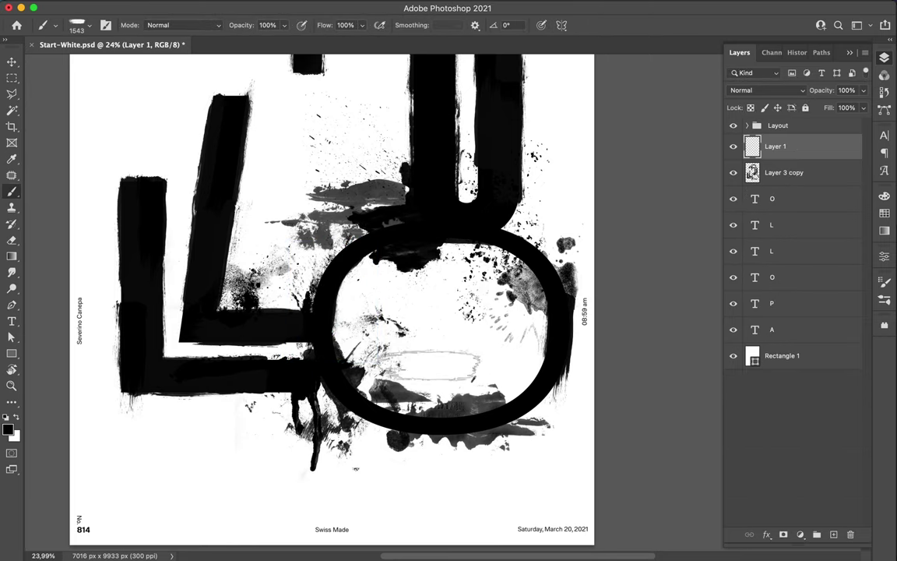
Step: Commit the stroke transform and choose a Spray Paint I brush from the presets
key(Return)
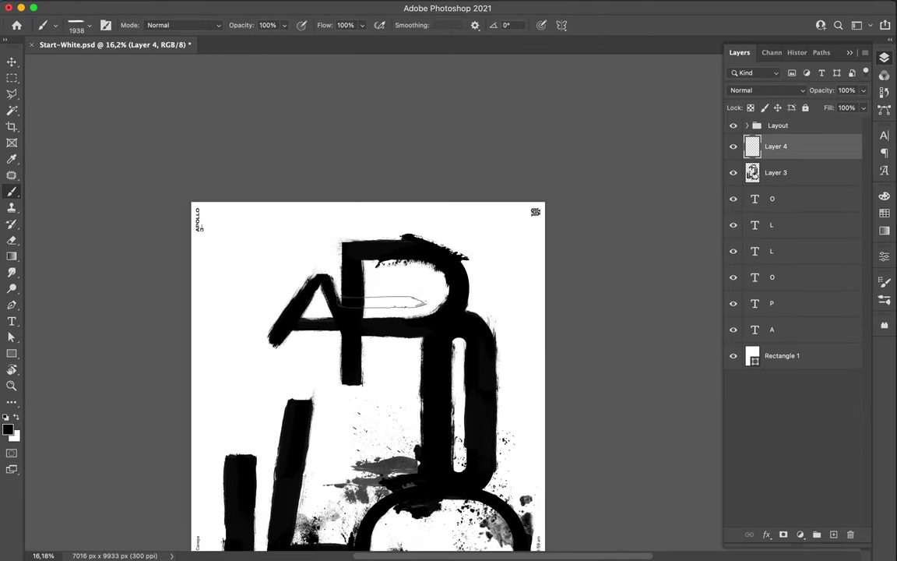
scroll(457, 369, down, 5)
scroll(431, 406, down, 3)
click(416, 402)
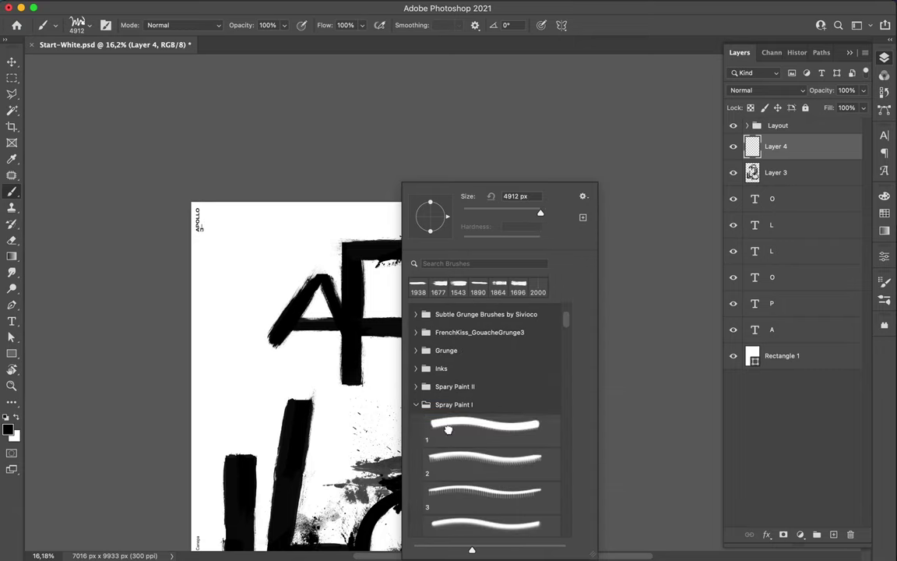
key(Return)
right_click(455, 226)
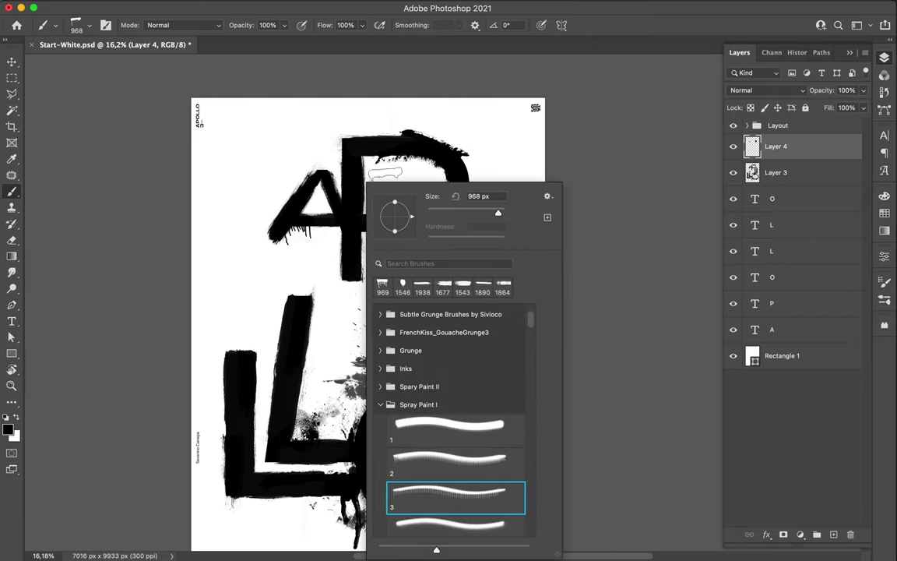
click(519, 399)
double_click(514, 527)
right_click(501, 496)
scroll(501, 497, up, 2)
double_click(502, 497)
Step: Resize the spray brush and paint black spray strokes and drips over both O letters
right_click(296, 334)
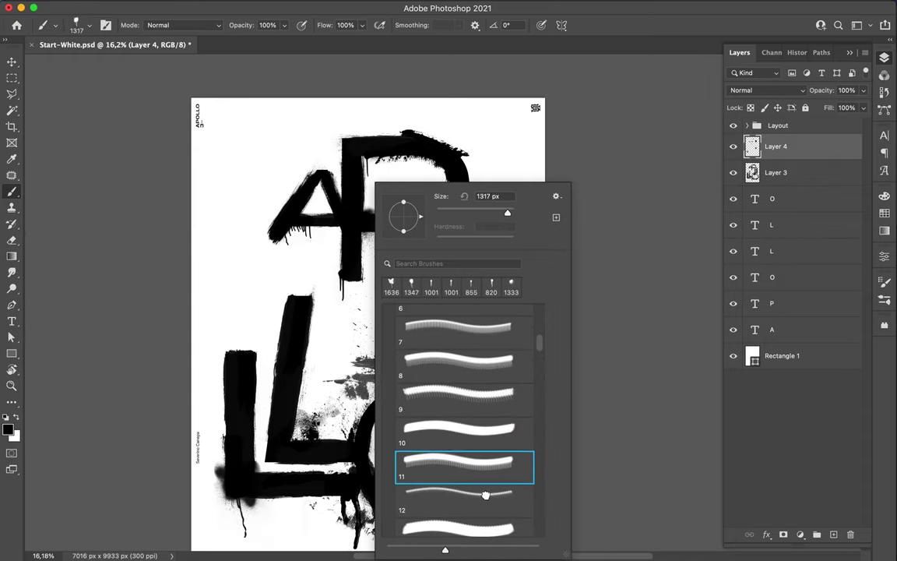
key(period)
key(period)
key(period)
key(period)
key(period)
key(period)
key(Escape)
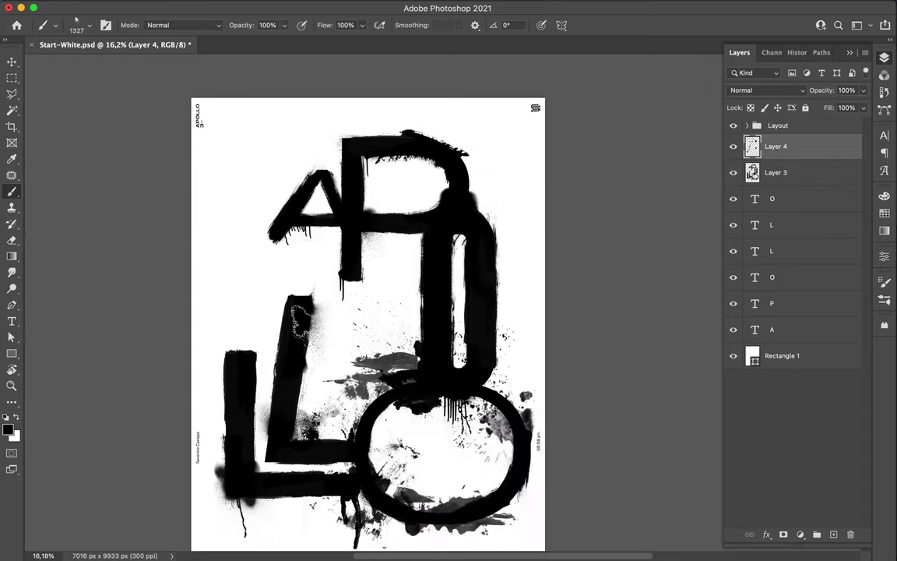
scroll(366, 312, down, 1)
shift+click(787, 174)
right_click(441, 386)
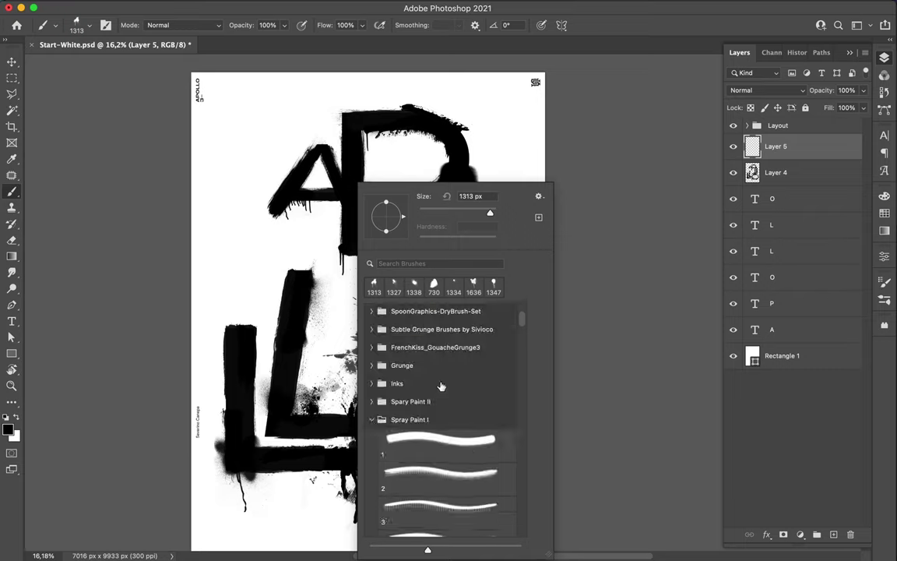
Step: Paint soft grey Subtle Grunge texture around the letters with a large, fine-tuned brush
key(Escape)
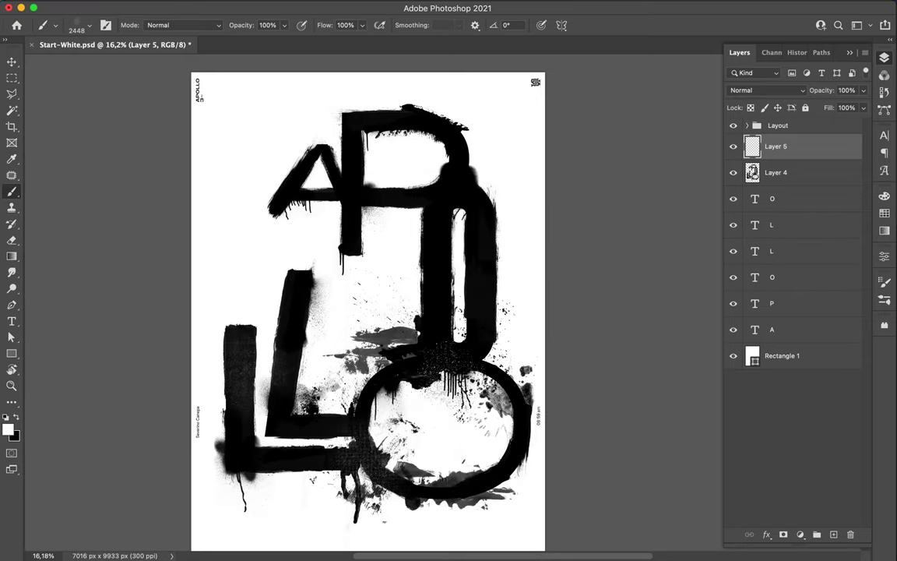
right_click(441, 405)
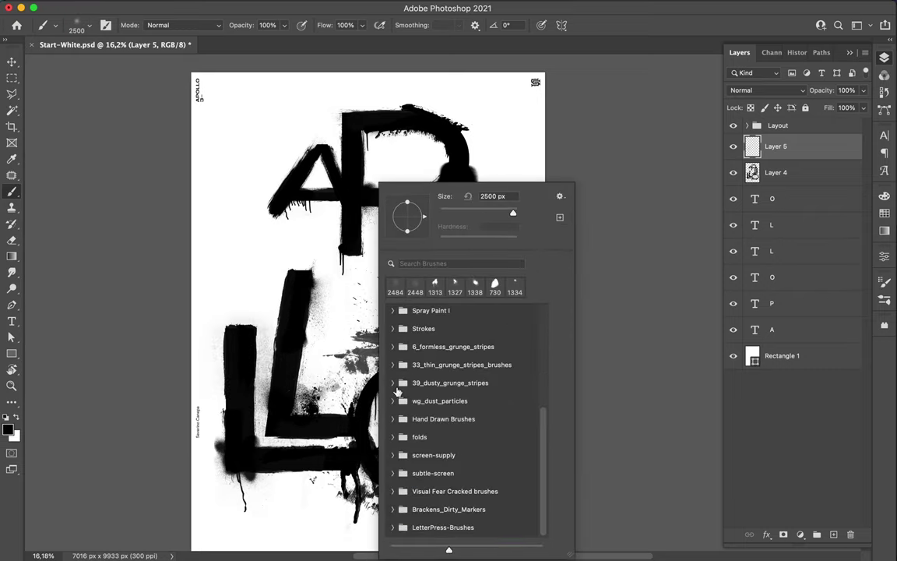
key(period)
key(period)
key(period)
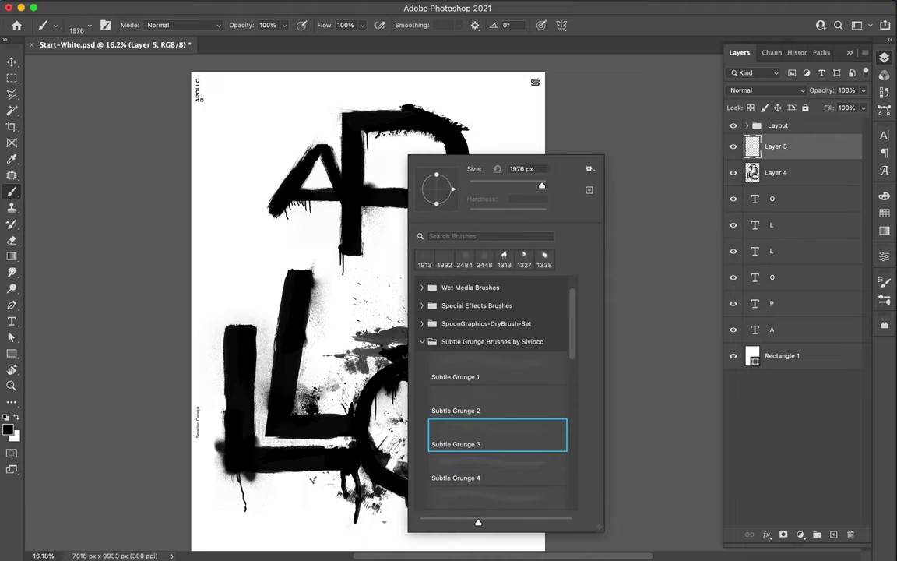
key(period)
key(period)
key(period)
key(period)
key(period)
key(period)
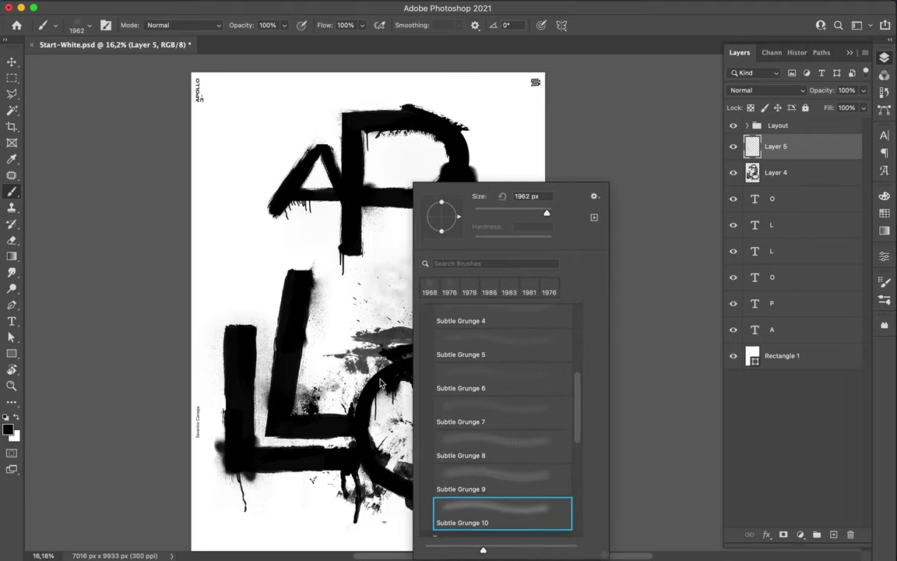
key(period)
Step: Dab WG Dust Particles around the letters with the brush enlarged to 2500 px
key(Escape)
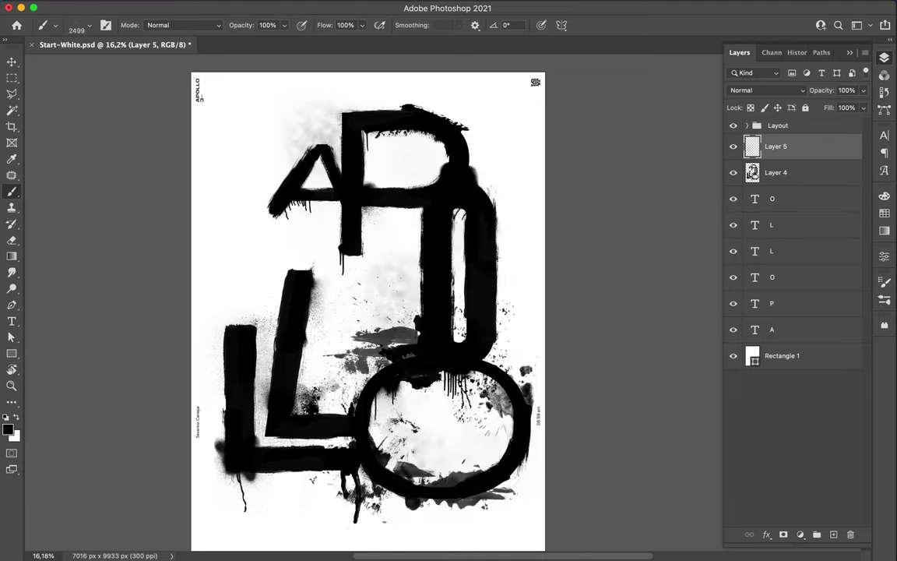
right_click(474, 498)
right_click(545, 498)
key(Return)
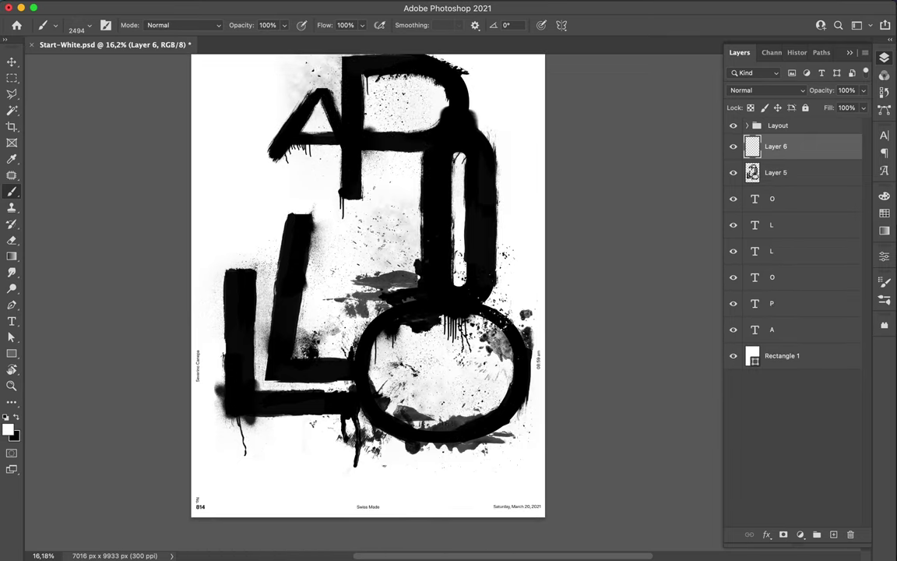
right_click(371, 389)
key(Return)
right_click(397, 390)
key(Return)
Step: Add more dust texture around the letters, trimming the brush size slightly between dabs
right_click(468, 389)
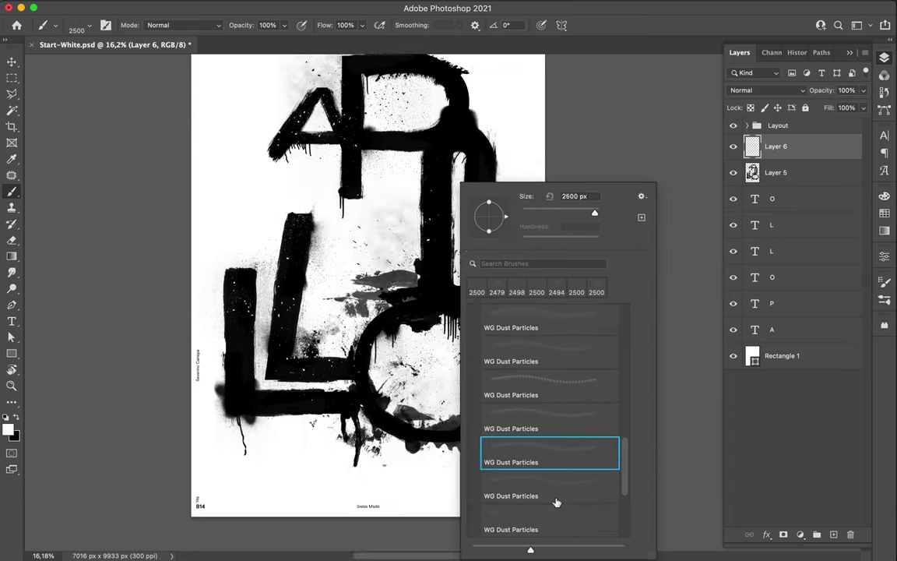
key(Return)
right_click(403, 390)
key(Return)
right_click(471, 409)
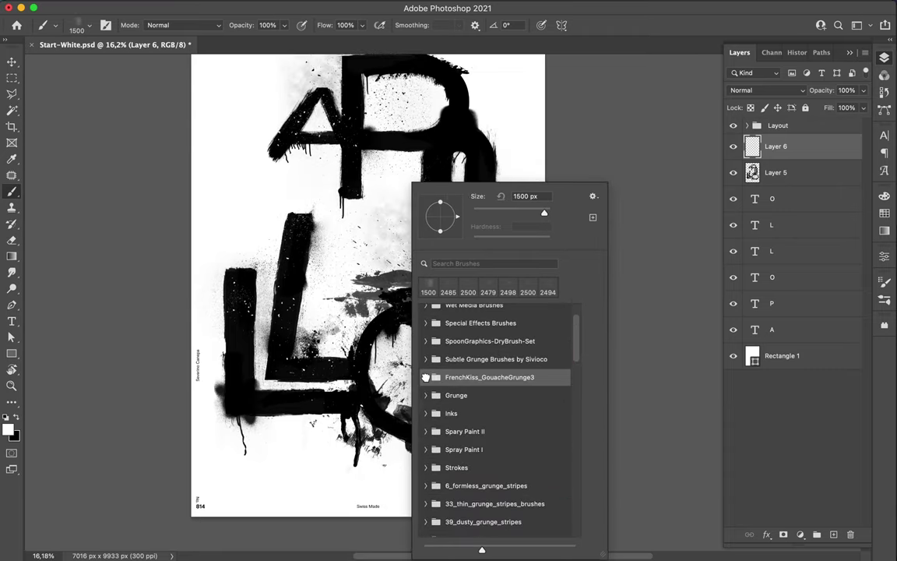
key(Return)
Step: Paint gouache texture with a FrenchKiss brush at several sizes around the letters
right_click(455, 389)
scroll(455, 427, down, 5)
key(Return)
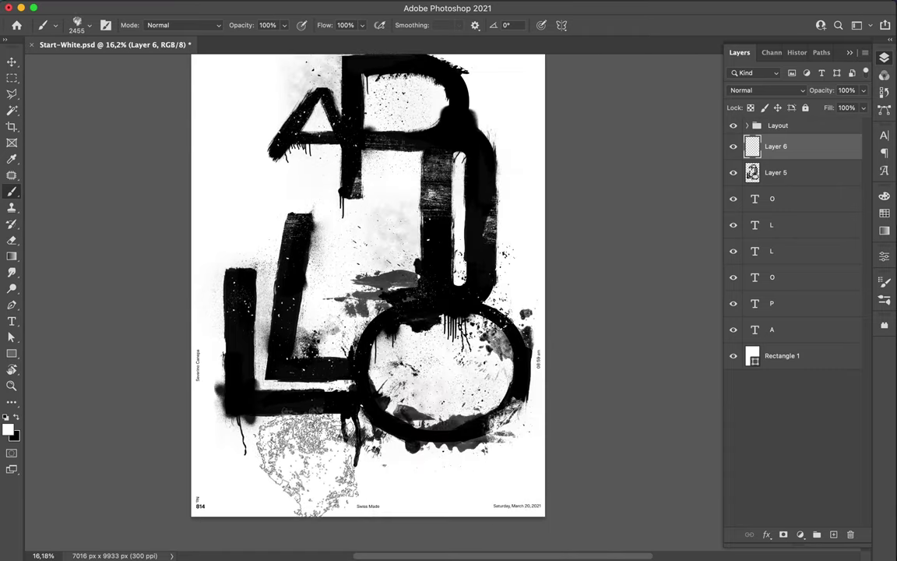
right_click(384, 190)
key(Return)
right_click(540, 190)
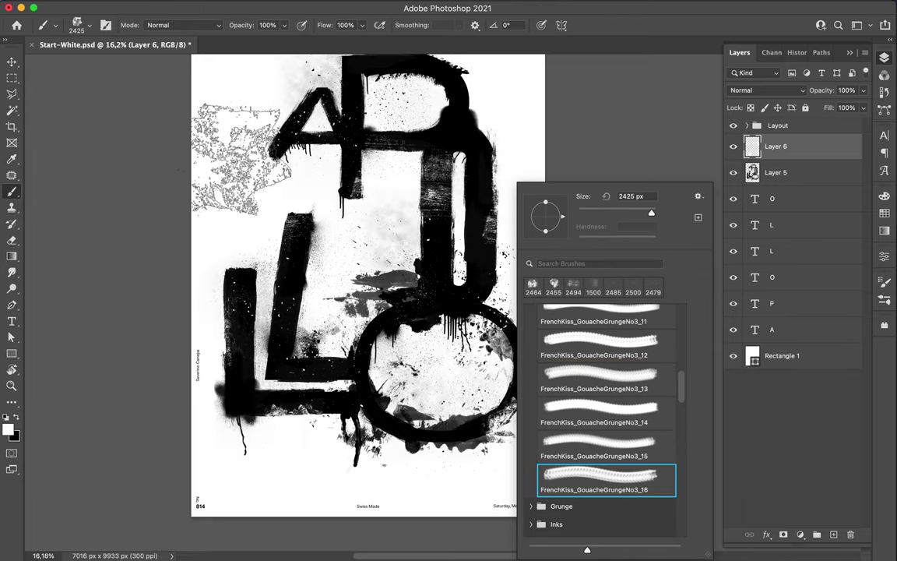
key(Return)
right_click(552, 173)
scroll(623, 437, down, 5)
key(Return)
Step: Collapse the wg_dust_particles set, pick another texture brush, and paint smaller strokes
right_click(412, 185)
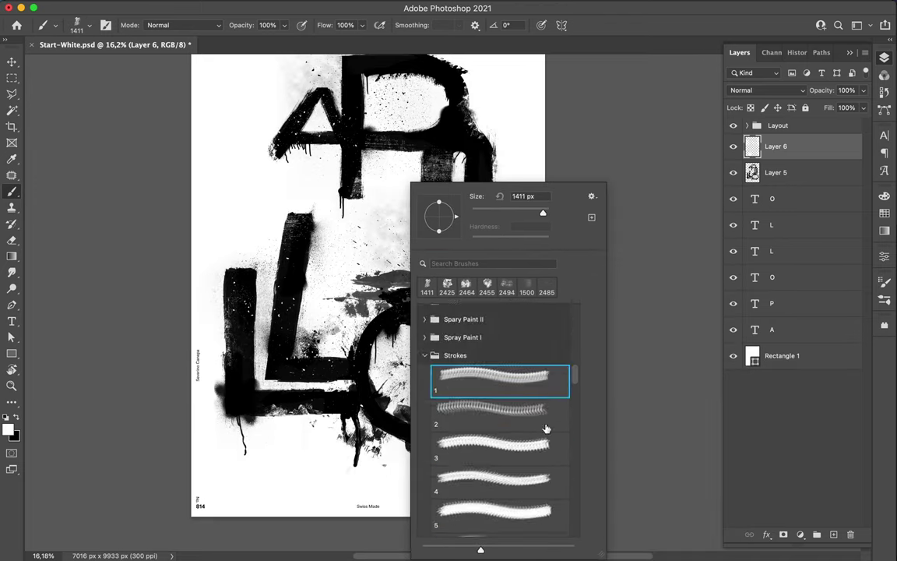
scroll(477, 375, down, 5)
scroll(477, 375, down, 5)
click(426, 317)
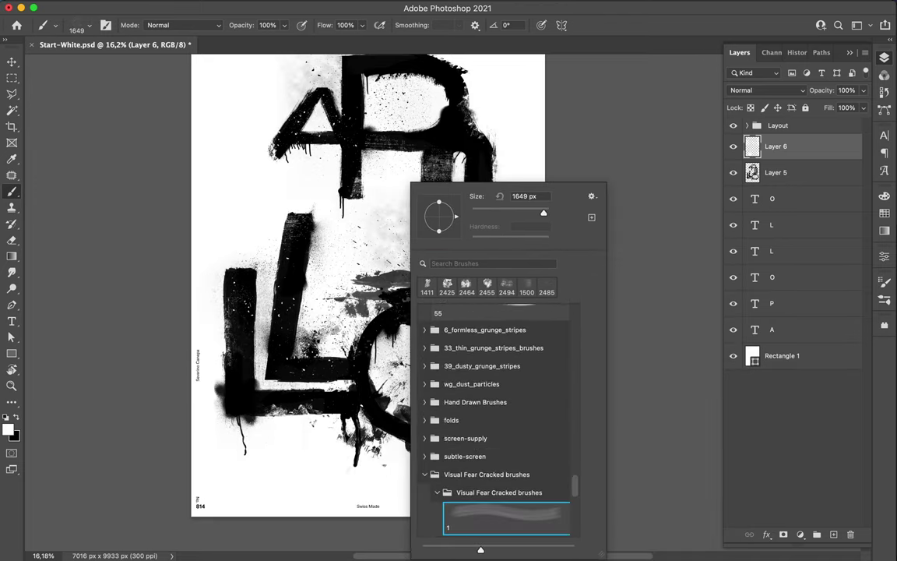
key(Return)
right_click(354, 183)
key(Return)
right_click(397, 183)
key(Return)
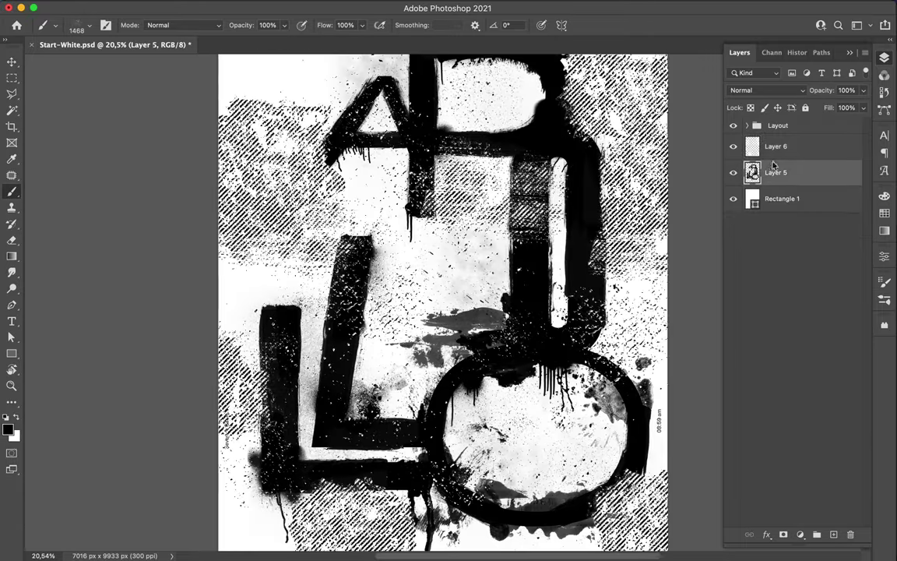
Step: Try out several stroke and dripping brush presets from the brush picker
right_click(441, 184)
scroll(529, 389, down, 5)
click(530, 452)
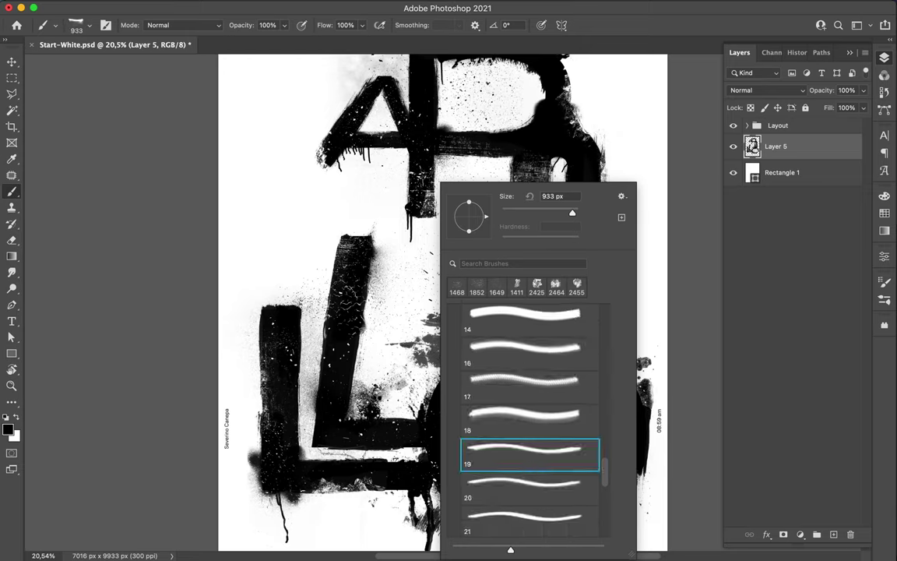
double_click(530, 483)
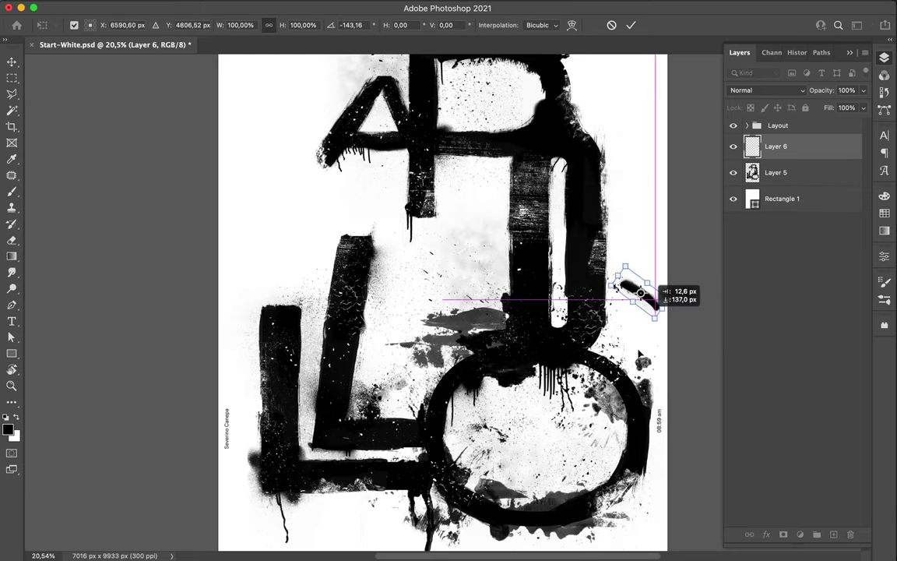
right_click(567, 180)
scroll(623, 389, down, 3)
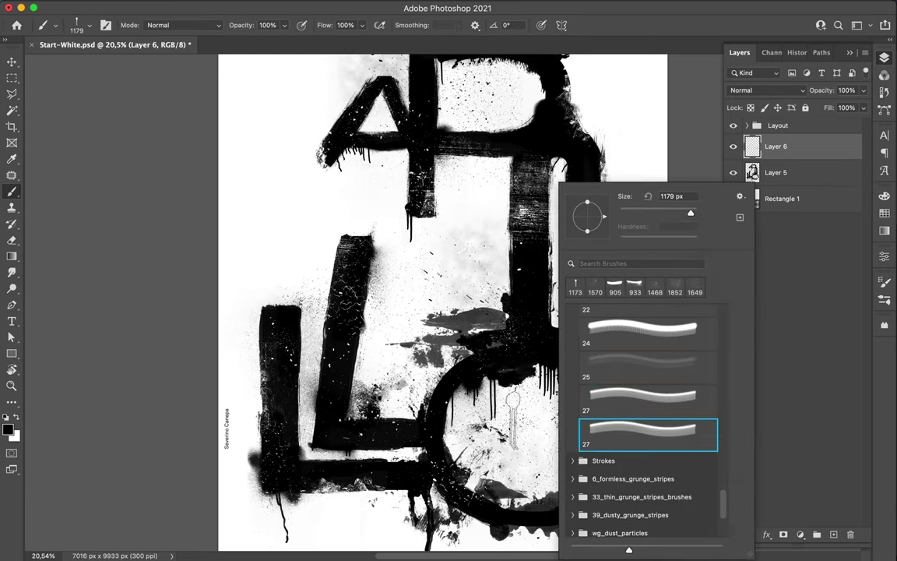
double_click(641, 431)
Step: Choose a 160 px brush from the LetterPress-Brushes set for the dash marks
right_click(638, 183)
click(833, 534)
right_click(441, 181)
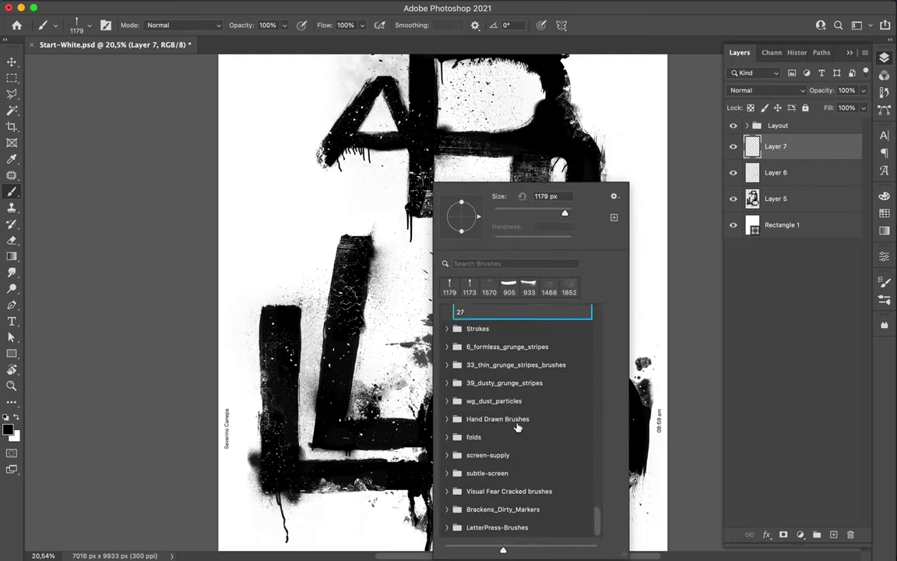
scroll(498, 389, down, 5)
double_click(514, 450)
Step: Paint a diagonal black dash at the poster's upper right, then save the poster
drag(572, 78, 598, 179)
key(super+minus)
right_click(438, 184)
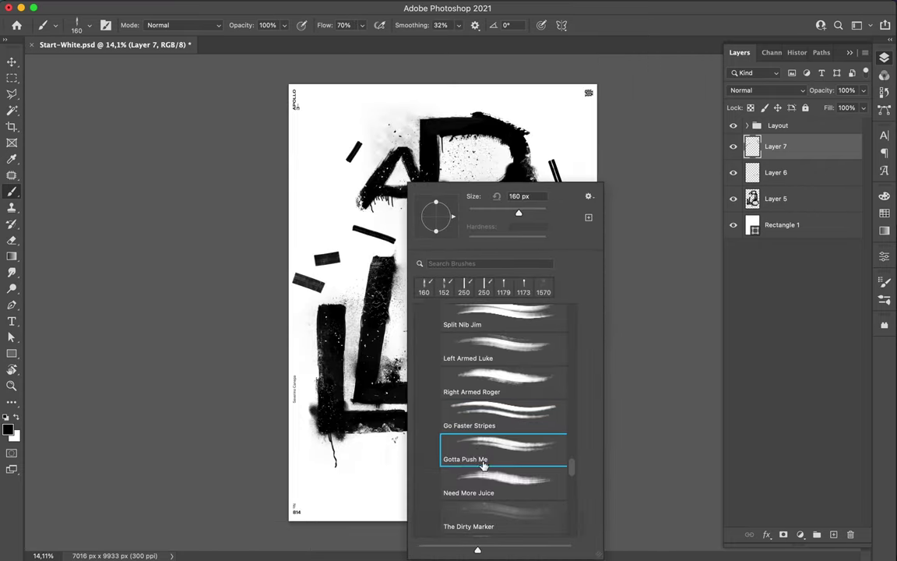
key(super+s)
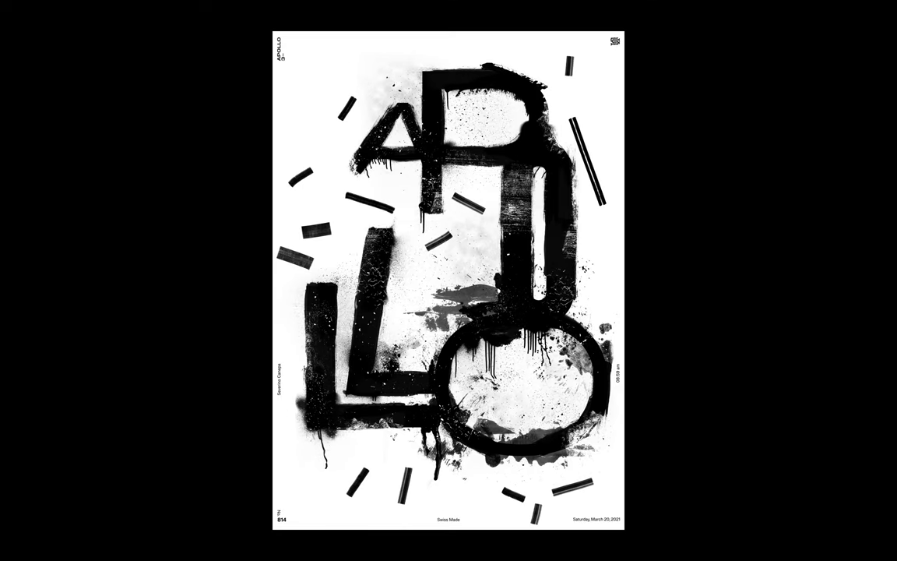